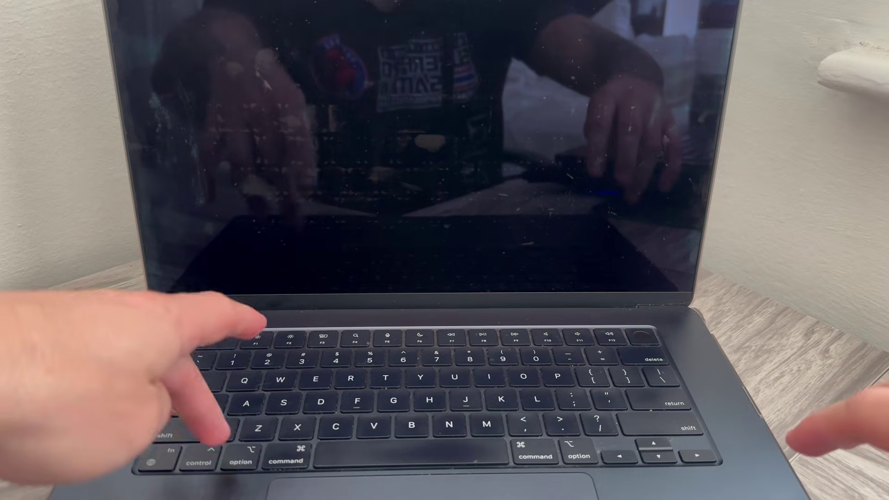
key(XF86PowerOff)
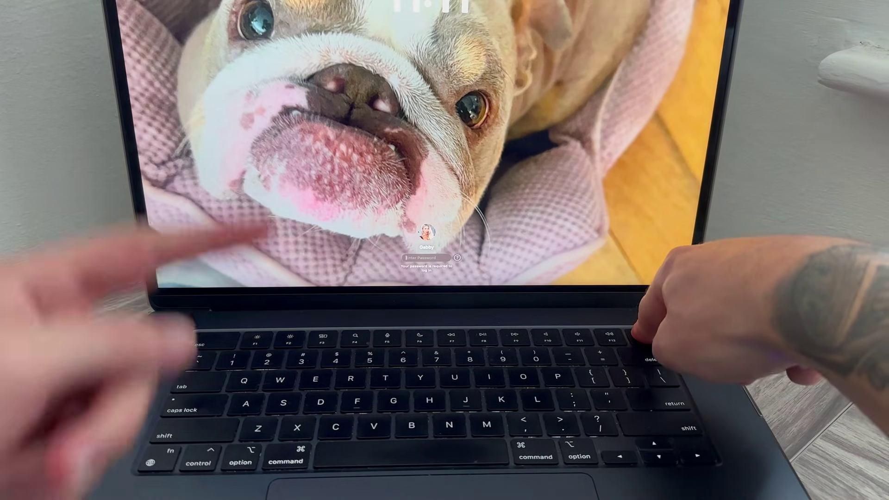
key(XF86PowerOff)
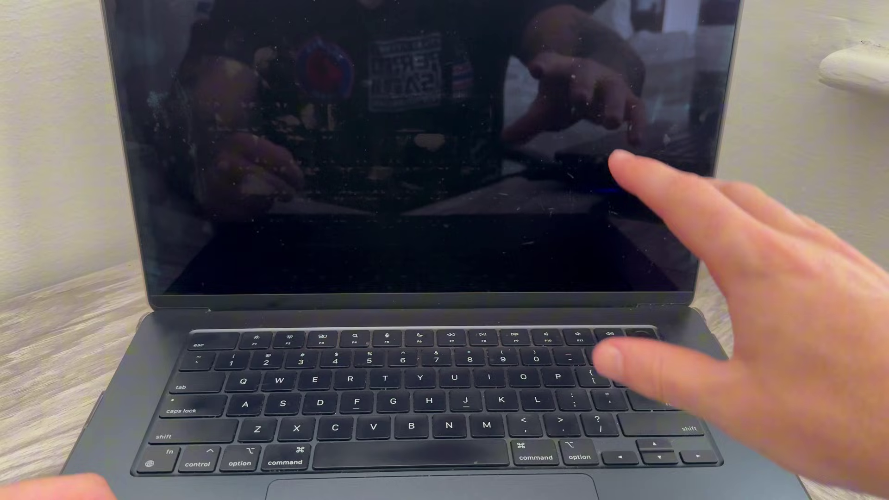